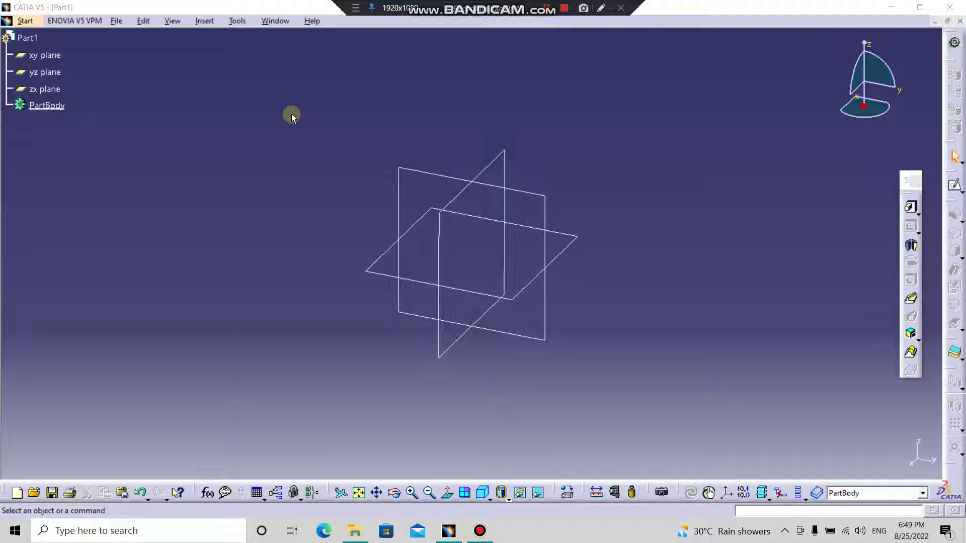
# Select the Hide/Show command under the View category on the Customize dialog's Commands page
pyautogui.click(291, 114)
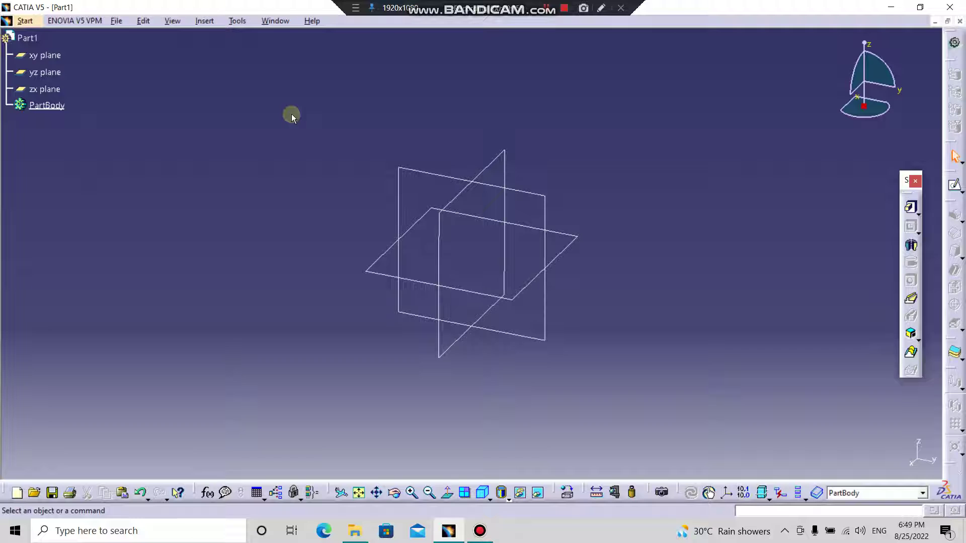
pyautogui.click(237, 20)
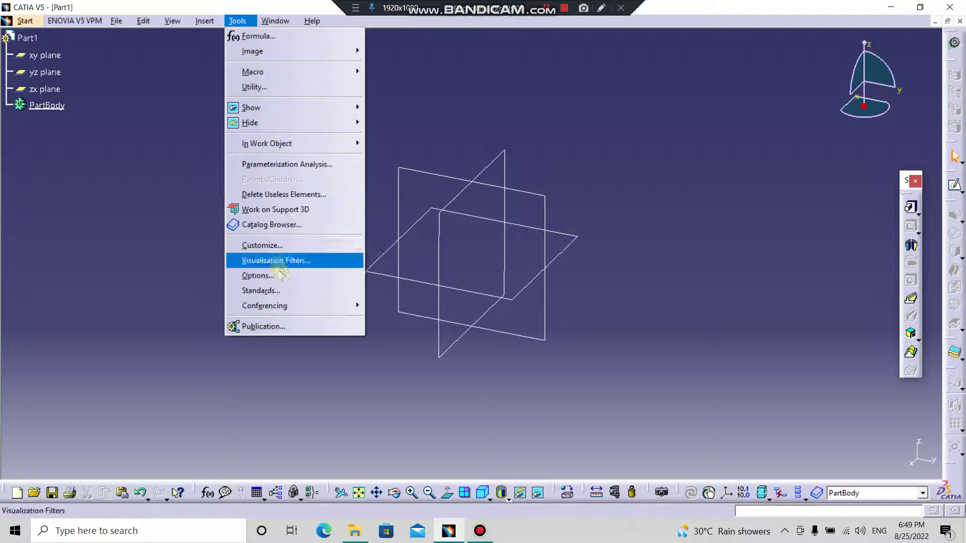
pyautogui.click(273, 246)
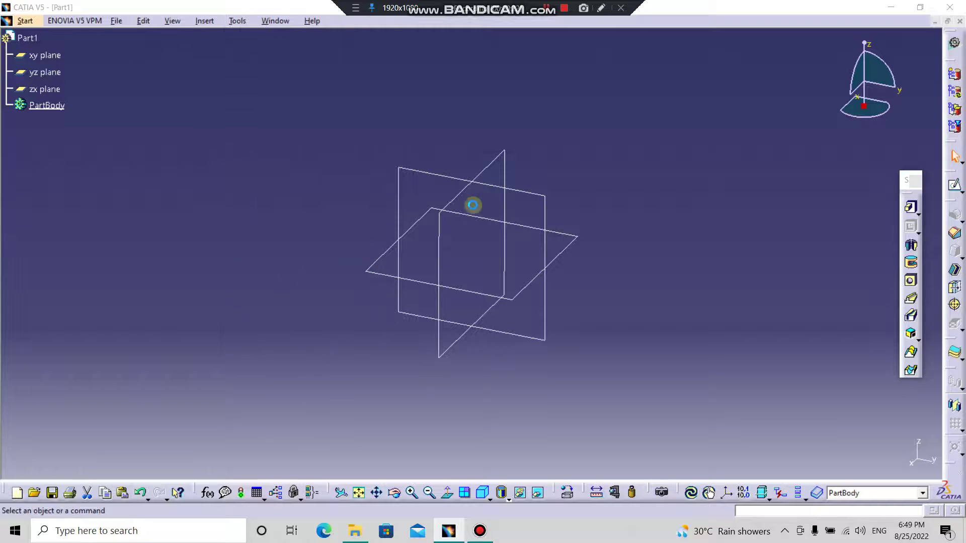
pyautogui.click(815, 221)
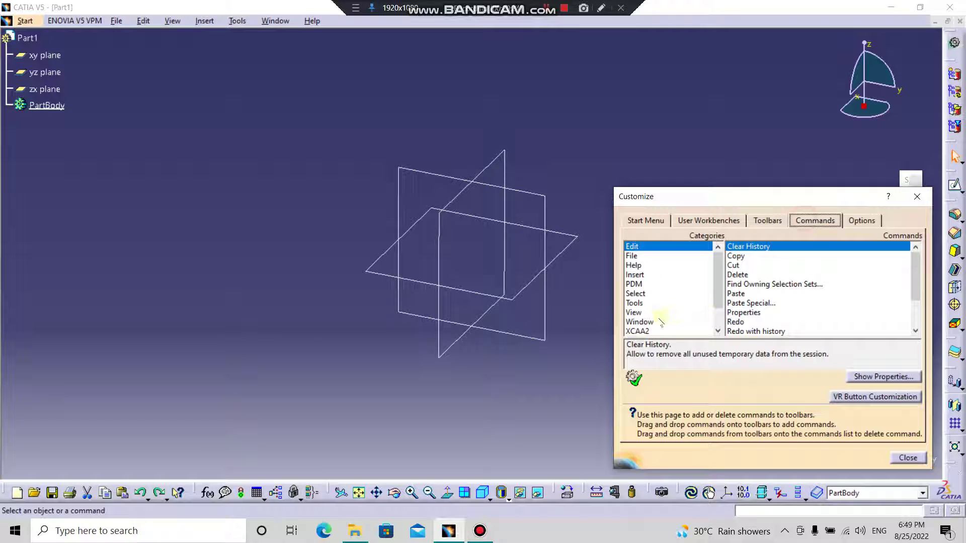
pyautogui.click(639, 312)
pyautogui.click(738, 303)
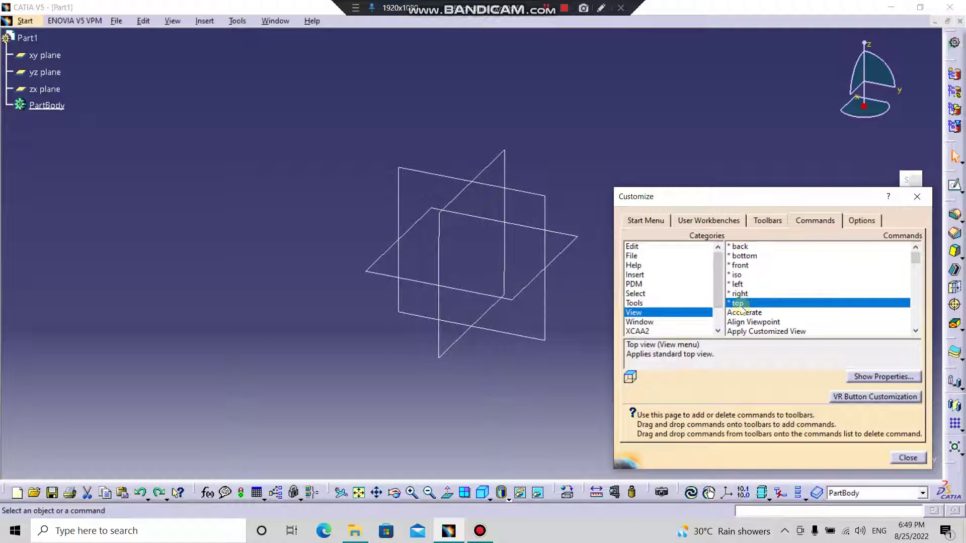
pyautogui.press('h')
pyautogui.press('h')
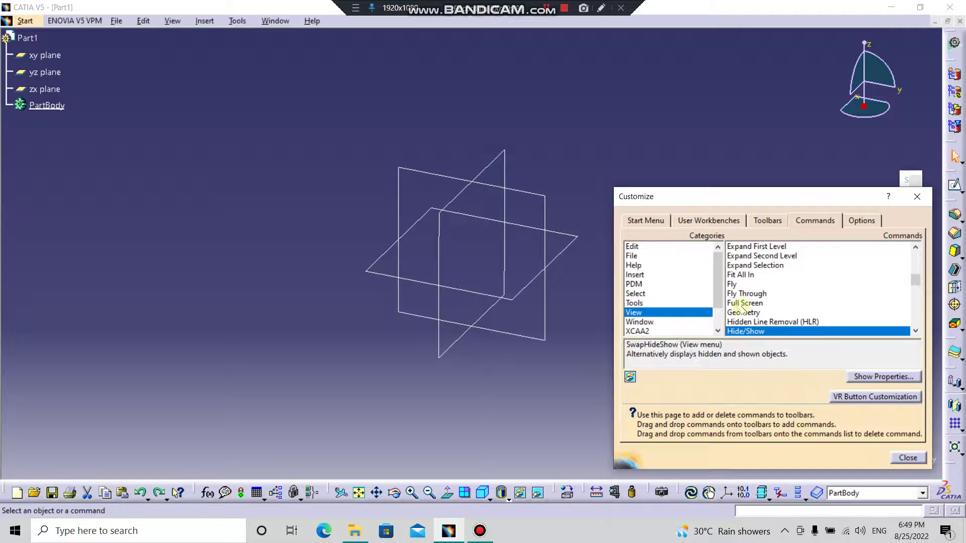
# Try adding space as Hide/Show's accelerator, which raises an IMA - Modification conflict warning
pyautogui.click(884, 377)
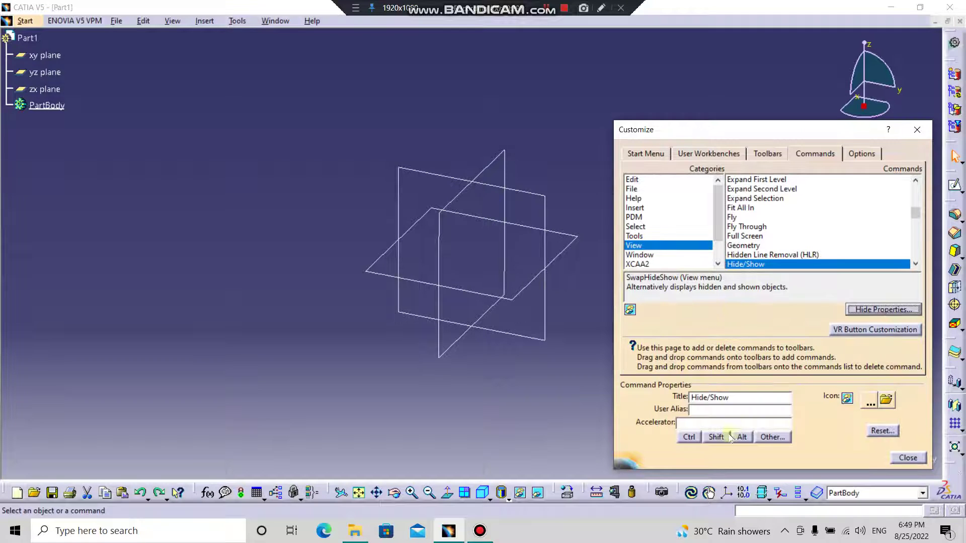
pyautogui.click(764, 437)
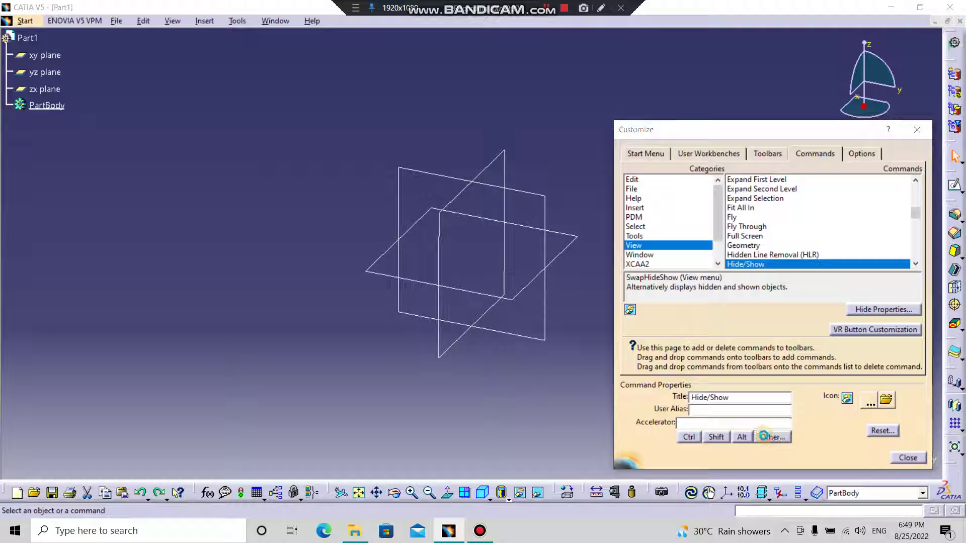
pyautogui.click(879, 402)
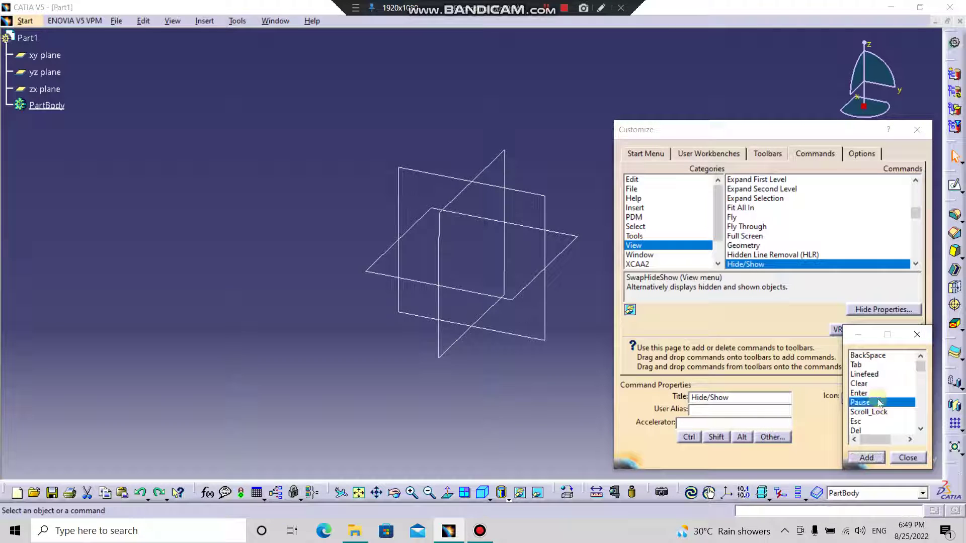
pyautogui.press('Down')
pyautogui.press('Down')
pyautogui.press('Down')
pyautogui.press('Down')
pyautogui.press('Down')
pyautogui.press('Down')
pyautogui.press('Down')
pyautogui.press('Down')
pyautogui.press('Down')
pyautogui.press('Down')
pyautogui.press('Down')
pyautogui.press('Down')
pyautogui.press('Down')
pyautogui.press('Down')
pyautogui.press('Down')
pyautogui.press('Down')
pyautogui.press('Down')
pyautogui.press('Down')
pyautogui.press('Down')
pyautogui.press('Down')
pyautogui.press('Down')
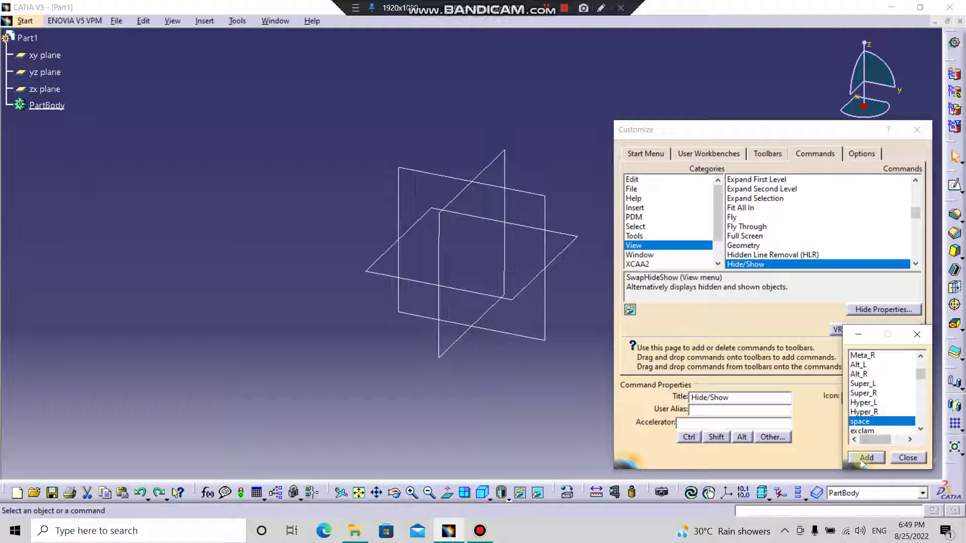
pyautogui.click(866, 457)
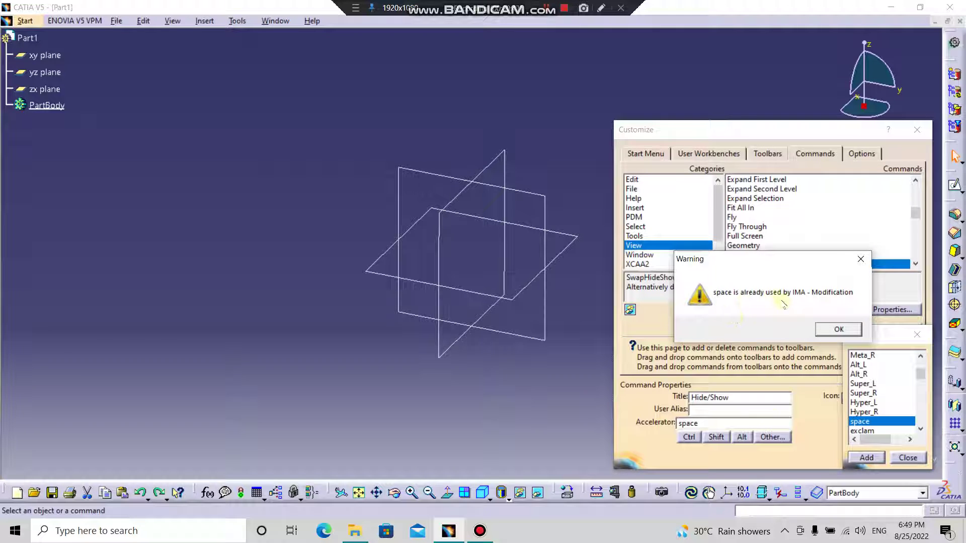
# Move aside and dismiss the space-key conflict warning, closing the key list
pyautogui.moveTo(776, 260); pyautogui.dragTo(726, 252)
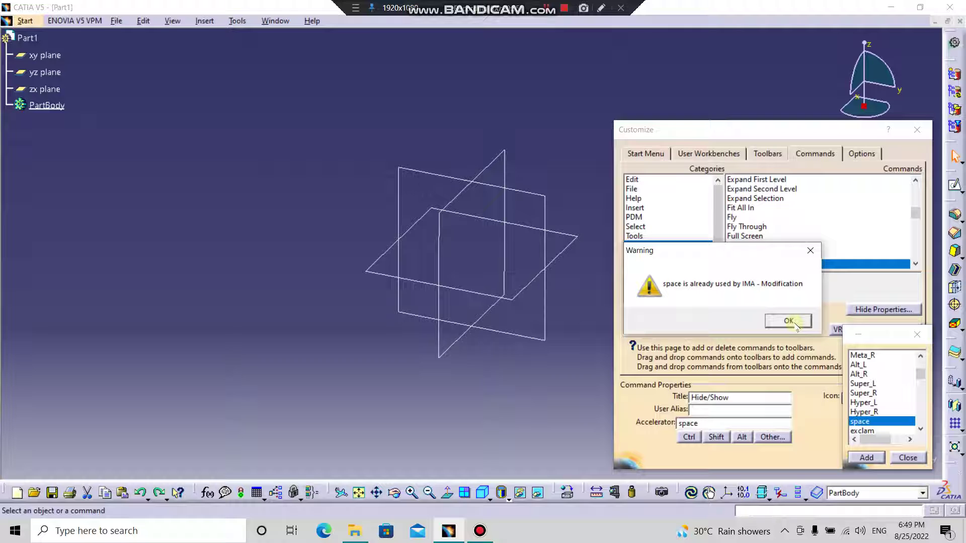
pyautogui.click(794, 322)
pyautogui.click(916, 335)
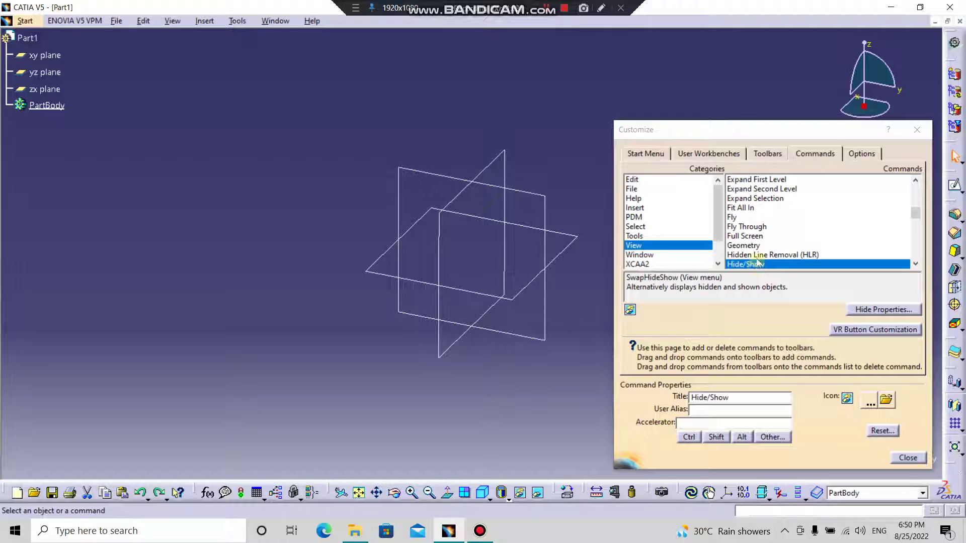
# Switch the Commands category list to All Commands
pyautogui.scroll(-2, 664, 252)
pyautogui.scroll(-1, 660, 265)
pyautogui.click(660, 265)
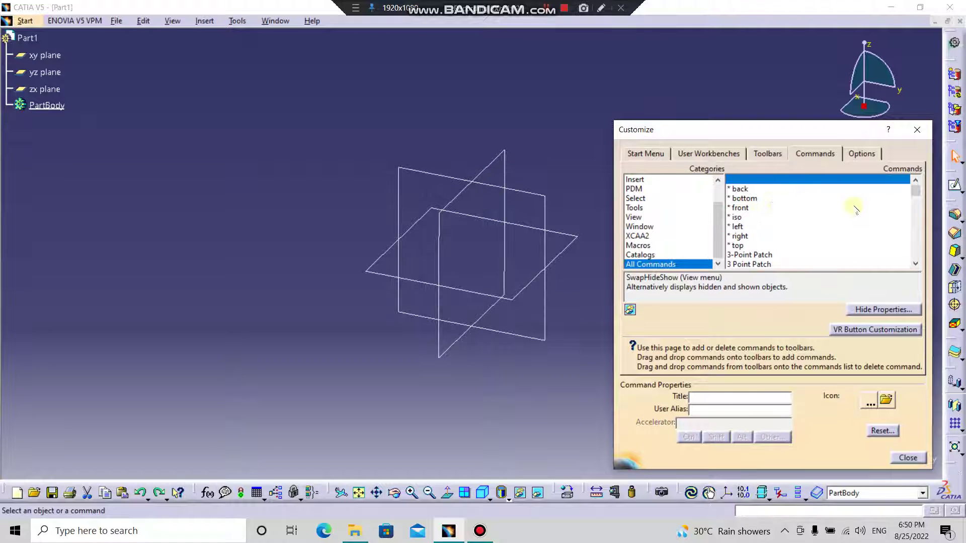
# Scroll the All Commands list up to IMA - Modification and select it
pyautogui.moveTo(915, 190); pyautogui.dragTo(916, 227)
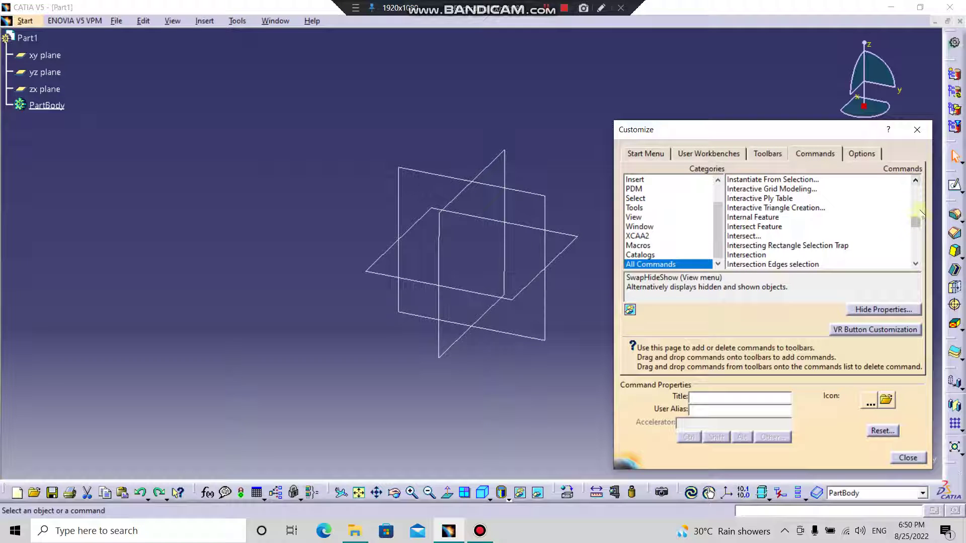
pyautogui.click(915, 180)
pyautogui.click(915, 180)
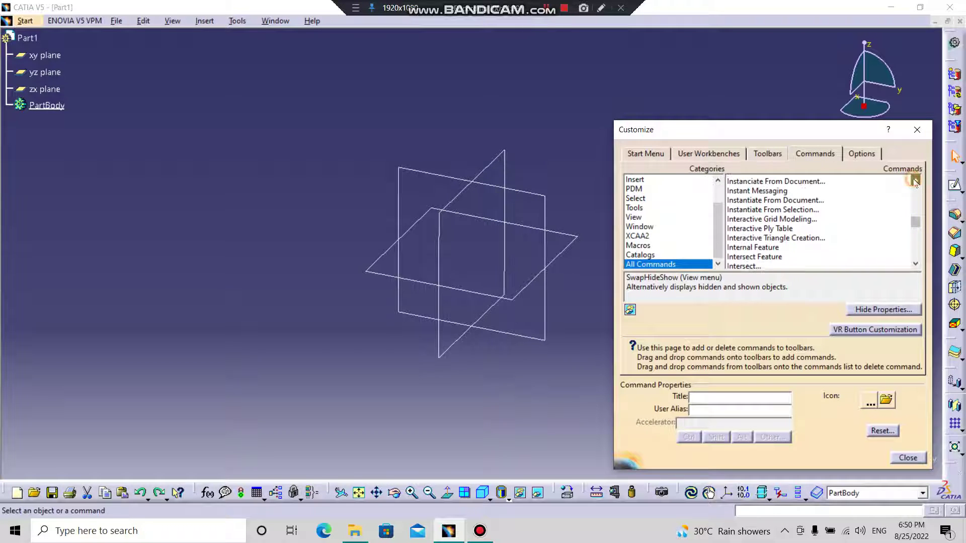
pyautogui.click(915, 180)
pyautogui.click(915, 181)
pyautogui.click(915, 180)
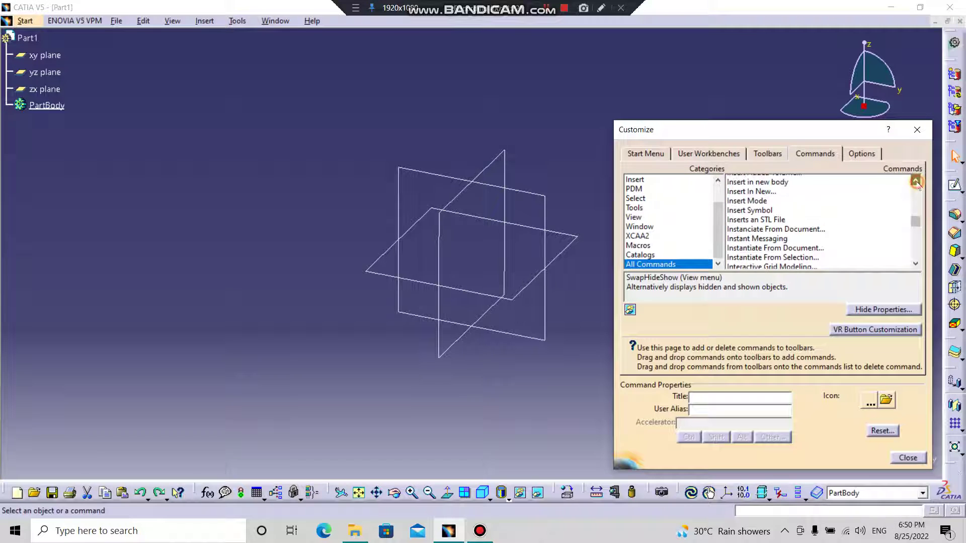
pyautogui.click(915, 180)
pyautogui.click(915, 180)
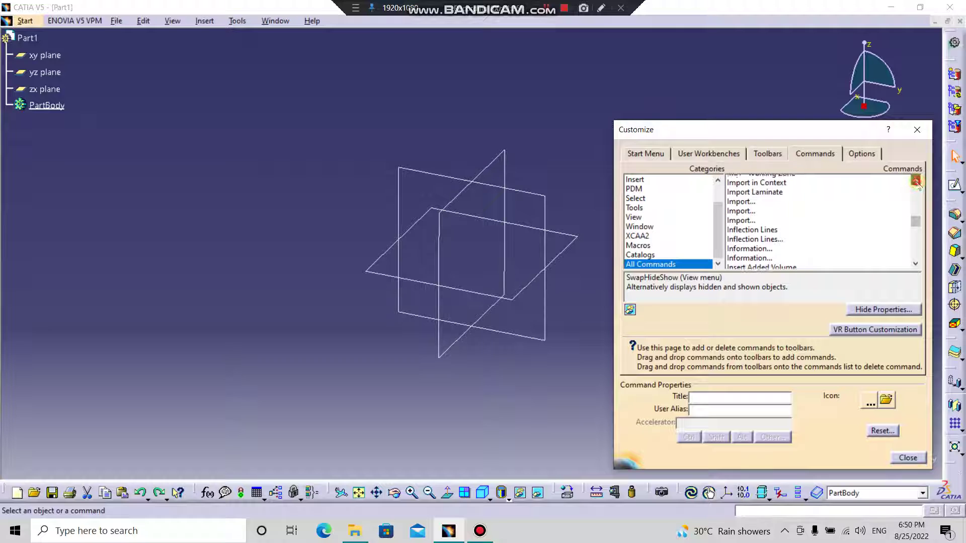
pyautogui.click(916, 180)
pyautogui.click(915, 181)
pyautogui.click(915, 180)
pyautogui.click(915, 180)
pyautogui.click(916, 180)
pyautogui.click(915, 180)
pyautogui.click(916, 180)
pyautogui.click(915, 181)
pyautogui.click(915, 180)
pyautogui.click(915, 180)
pyautogui.click(915, 181)
pyautogui.click(915, 181)
pyautogui.click(915, 181)
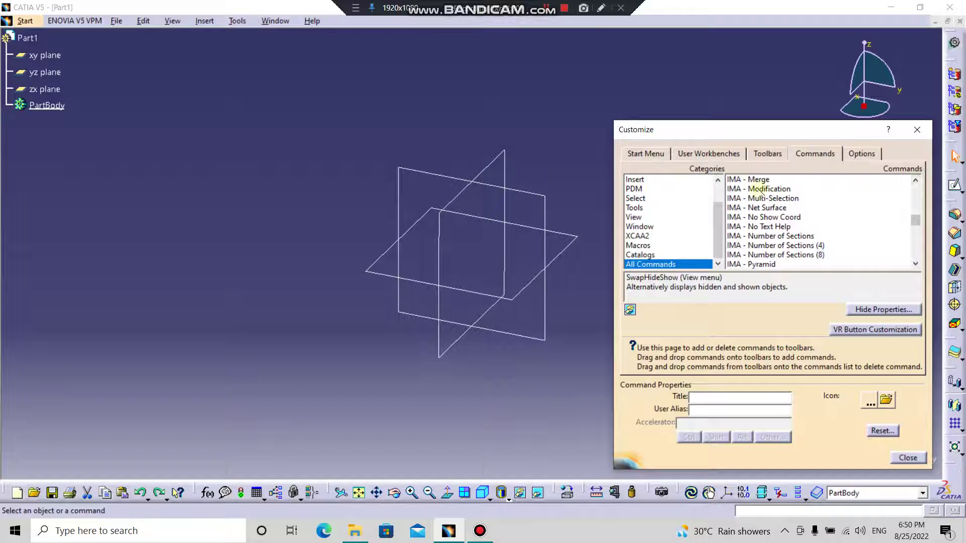
pyautogui.click(760, 190)
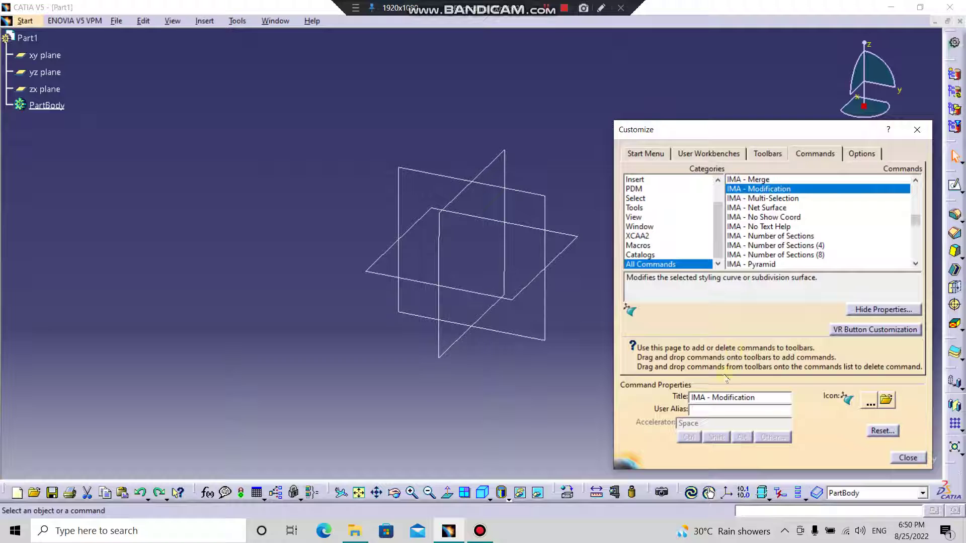
# Drag IMA - Modification onto a toolbar and delete Space from its Accelerator field
pyautogui.moveTo(742, 131); pyautogui.dragTo(265, 70)
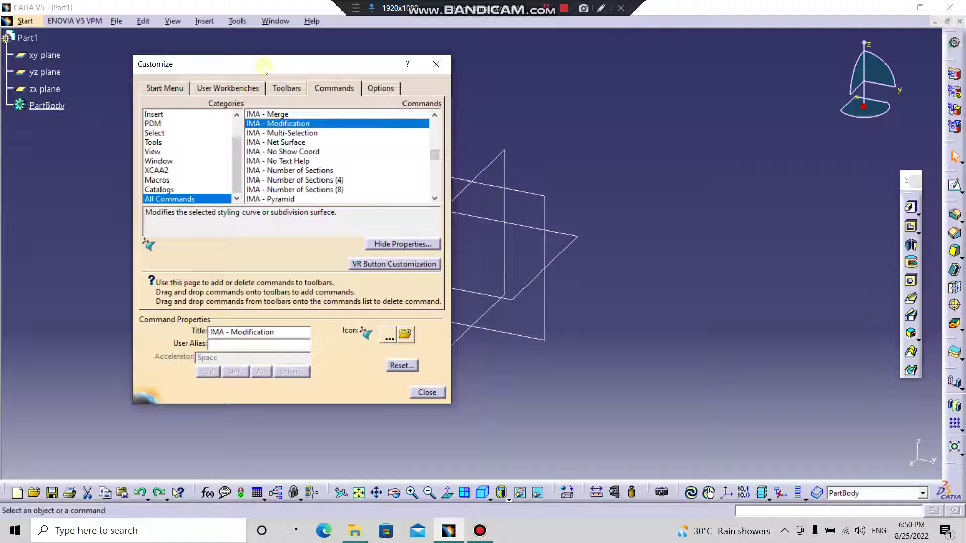
pyautogui.moveTo(265, 68); pyautogui.dragTo(267, 67)
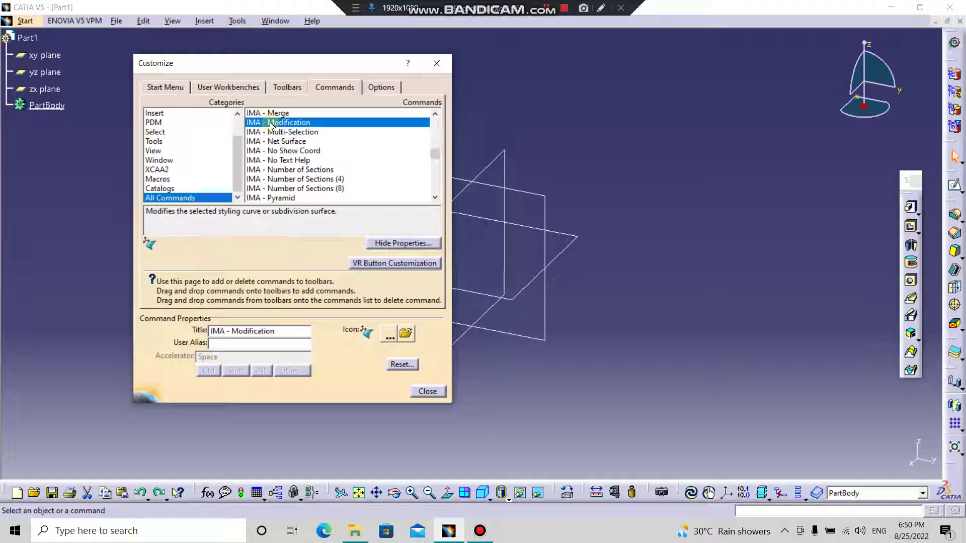
pyautogui.moveTo(272, 124)
pyautogui.mouseDown()
pyautogui.moveTo(656, 417)
pyautogui.moveTo(671, 498)
pyautogui.mouseUp()
pyautogui.moveTo(671, 498); pyautogui.dragTo(676, 496)
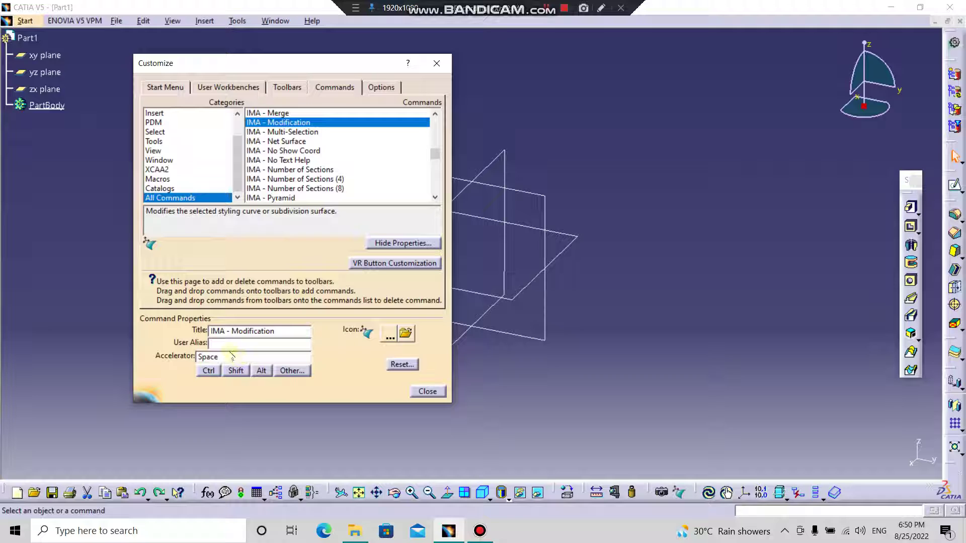
pyautogui.moveTo(231, 356); pyautogui.dragTo(190, 357)
pyautogui.press('BackSpace')
# Select Hide/Show in the View category and focus its accelerator field
pyautogui.click(153, 151)
pyautogui.click(257, 179)
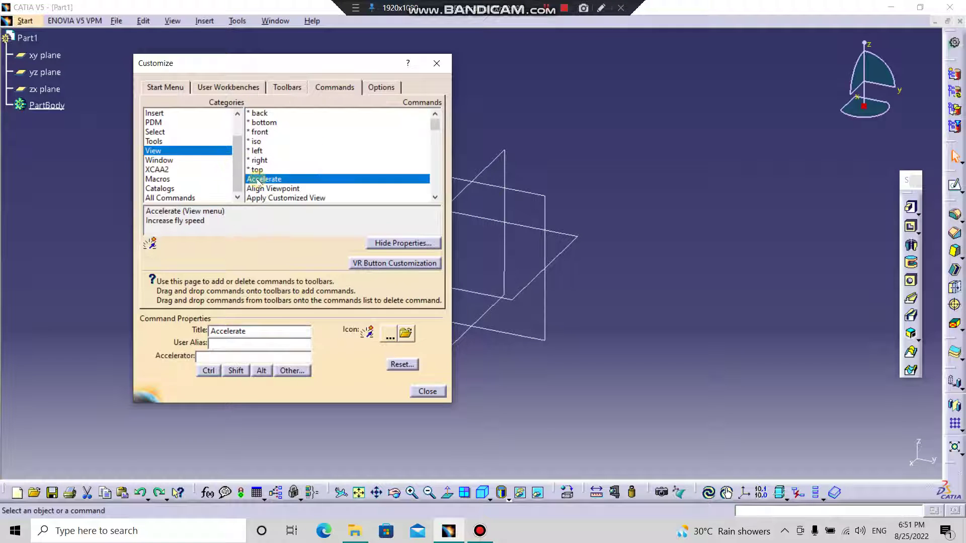
pyautogui.press('h')
pyautogui.press('h')
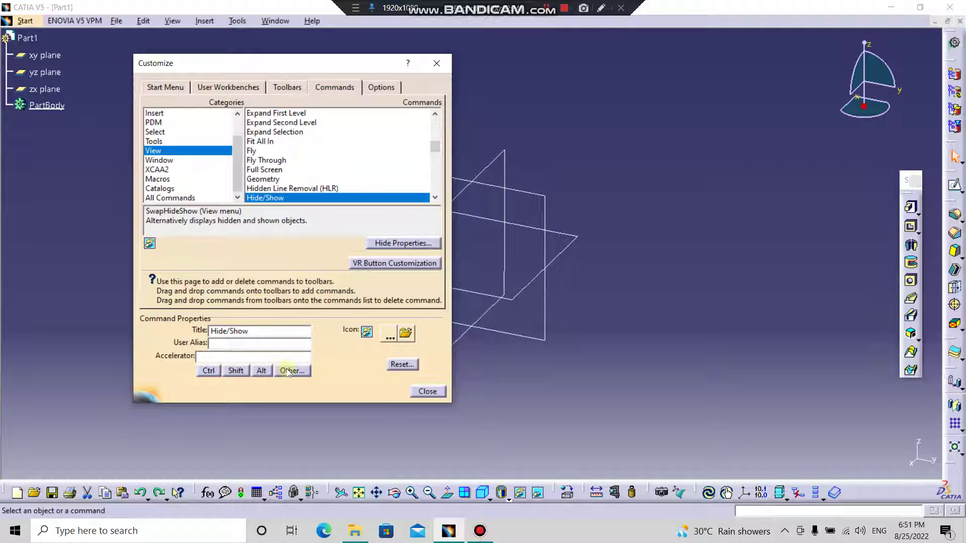
pyautogui.click(268, 356)
# Browse the extra key list toward space, then close it without choosing
pyautogui.click(289, 371)
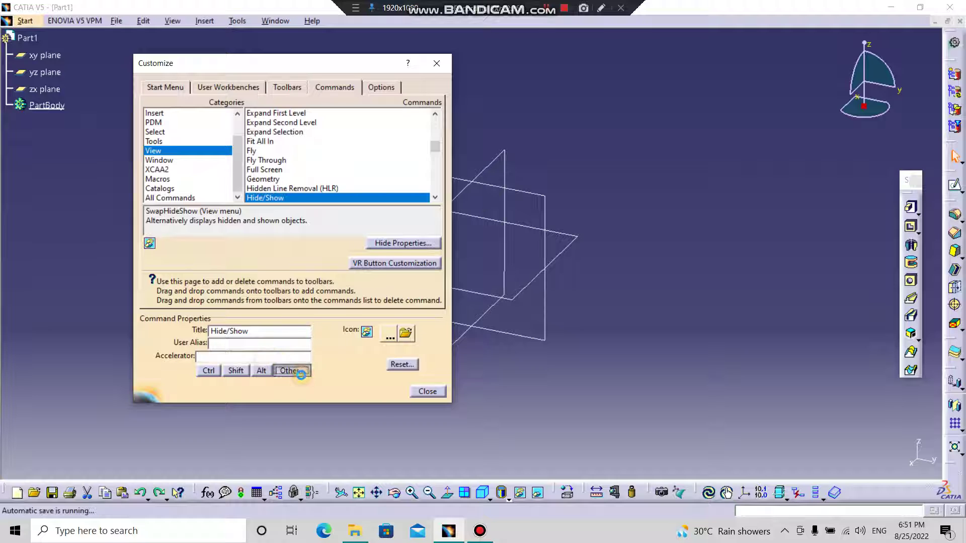
pyautogui.click(874, 402)
pyautogui.press('Down')
pyautogui.press('pagedown')
pyautogui.press('Down')
pyautogui.press('Down')
pyautogui.press('Down')
pyautogui.press('Down')
pyautogui.press('Down')
pyautogui.press('Down')
pyautogui.press('Down')
pyautogui.press('Down')
pyautogui.press('pagedown')
pyautogui.press('Down')
pyautogui.press('Down')
pyautogui.press('Down')
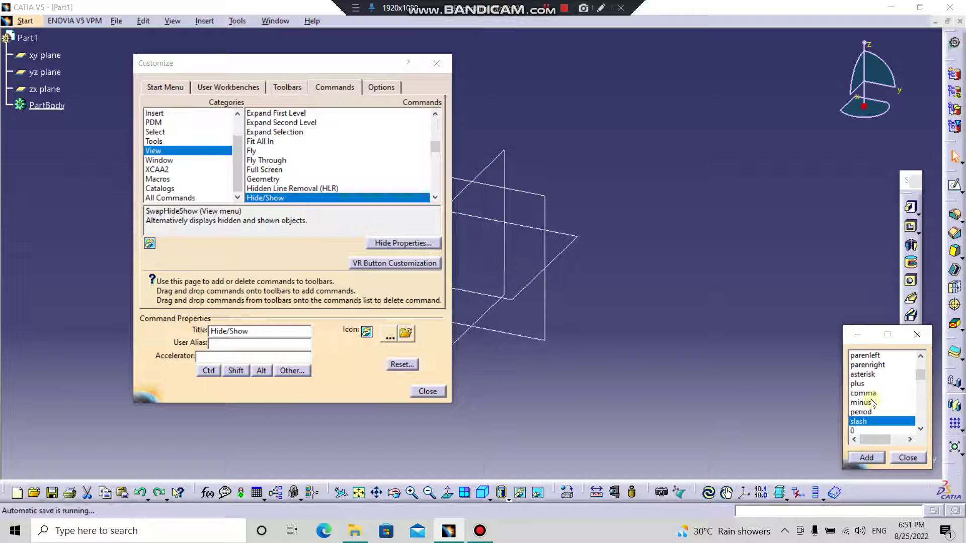
pyautogui.press('Escape')
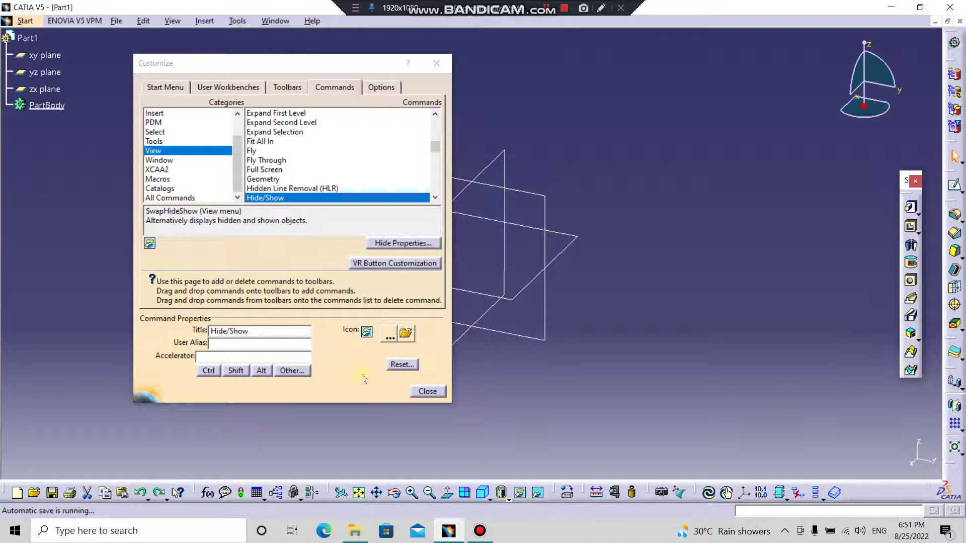
# Add space as the Hide/Show accelerator from the key list and close it
pyautogui.click(305, 372)
pyautogui.click(861, 395)
pyautogui.press('Down')
pyautogui.press('Down')
pyautogui.press('pagedown')
pyautogui.press('pagedown')
pyautogui.press('pagedown')
pyautogui.press('pagedown')
pyautogui.press('pagedown')
pyautogui.press('pagedown')
pyautogui.press('pagedown')
pyautogui.press('pagedown')
pyautogui.press('Down')
pyautogui.press('Down')
pyautogui.press('Down')
pyautogui.press('Down')
pyautogui.press('Down')
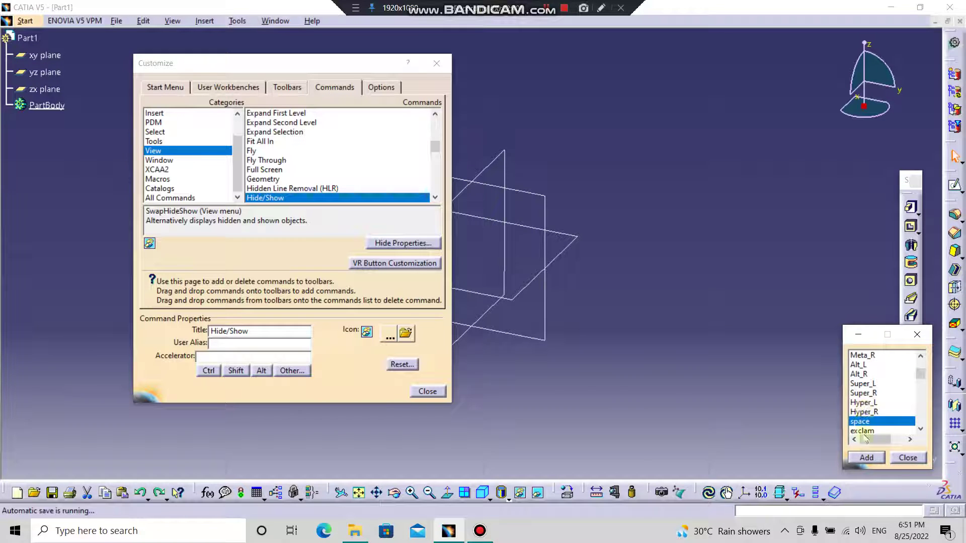
pyautogui.click(868, 458)
pyautogui.click(908, 458)
# Close Customize and hide the xy, zx and yz planes with the Space accelerator
pyautogui.click(428, 392)
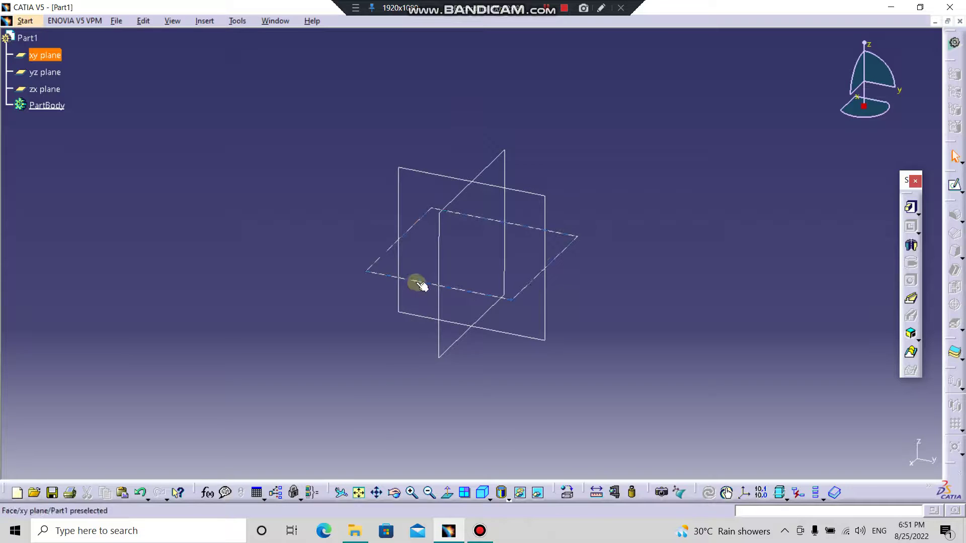
pyautogui.press('h')
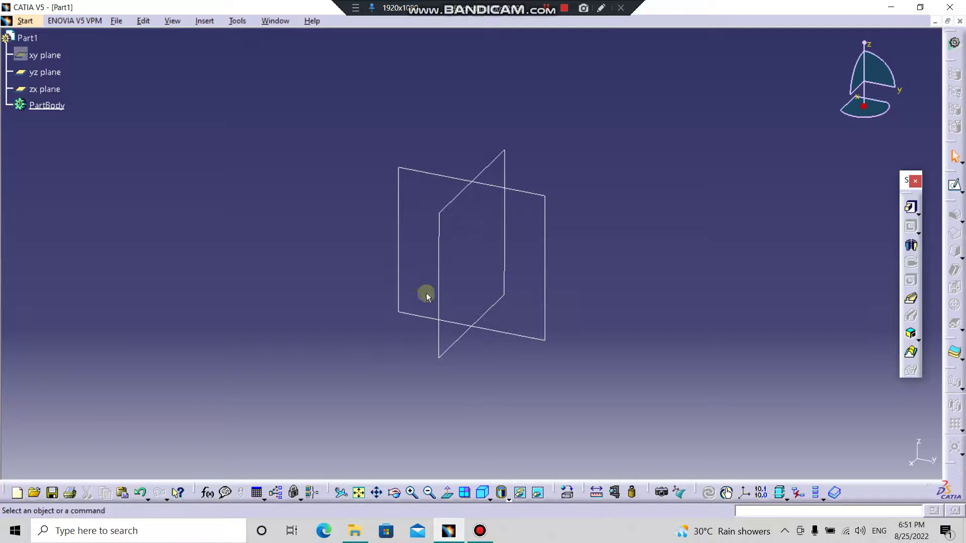
pyautogui.press('h')
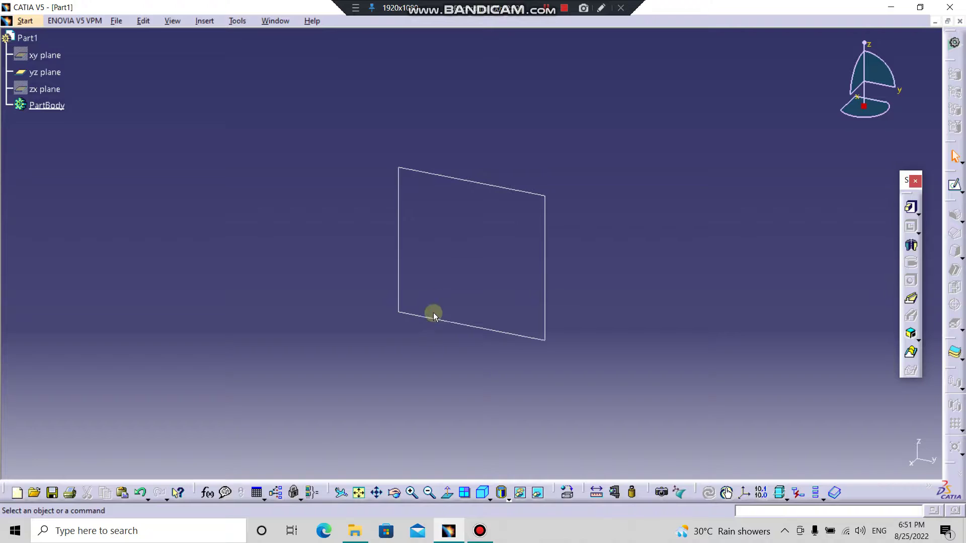
pyautogui.click(425, 321)
pyautogui.press('h')
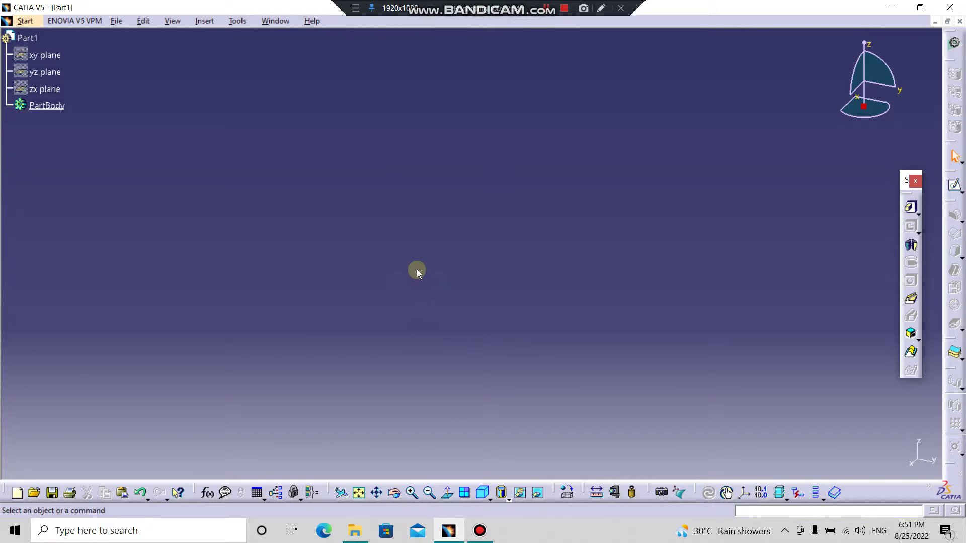